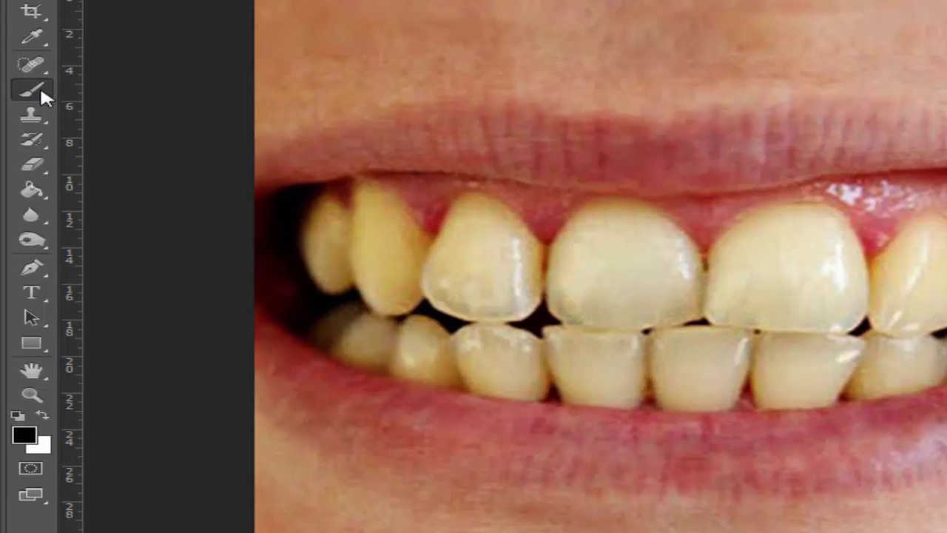
Enter Quick Mask mode and paint over the upper canine-side tooth and adjacent front tooth on the image's left half with the Brush tool
{"action": "right_click", "coordinate": [40, 95]}
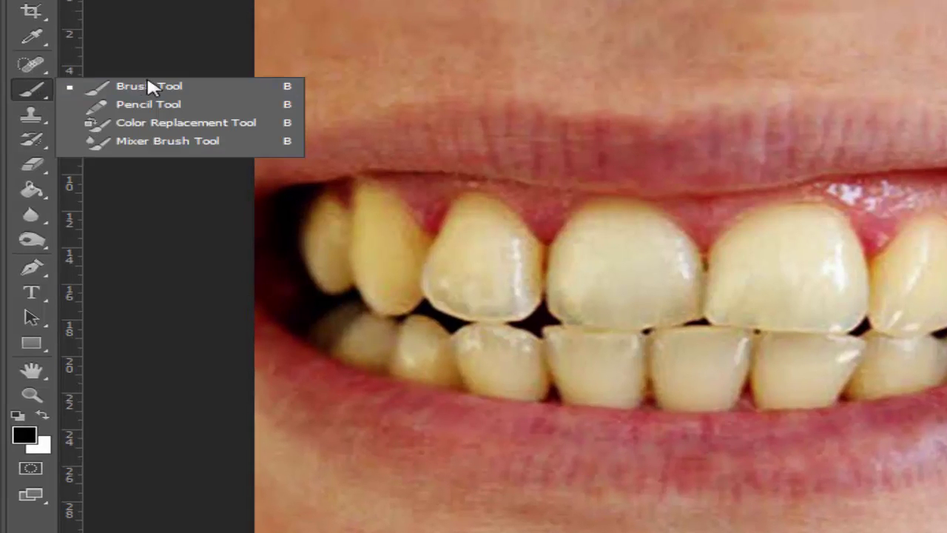
{"action": "left_click", "coordinate": [176, 88]}
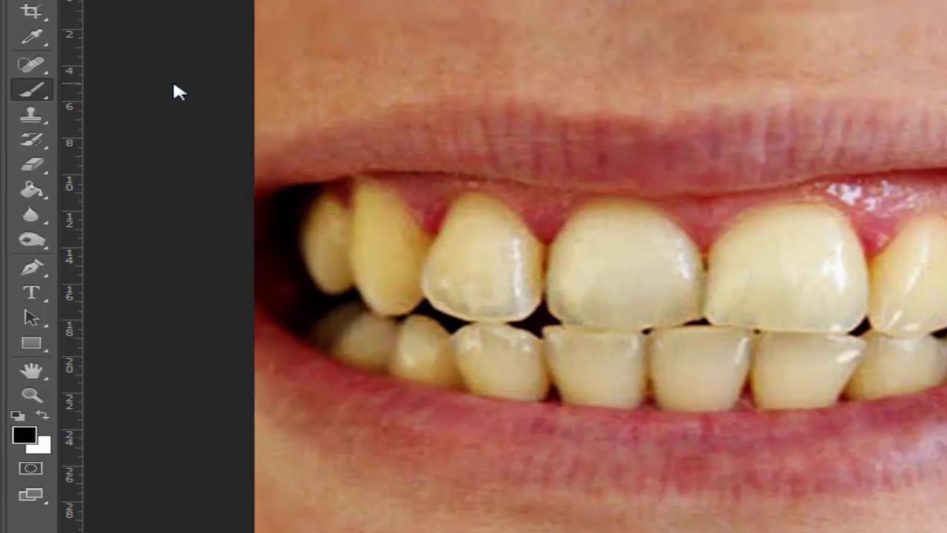
{"action": "left_click", "coordinate": [35, 470]}
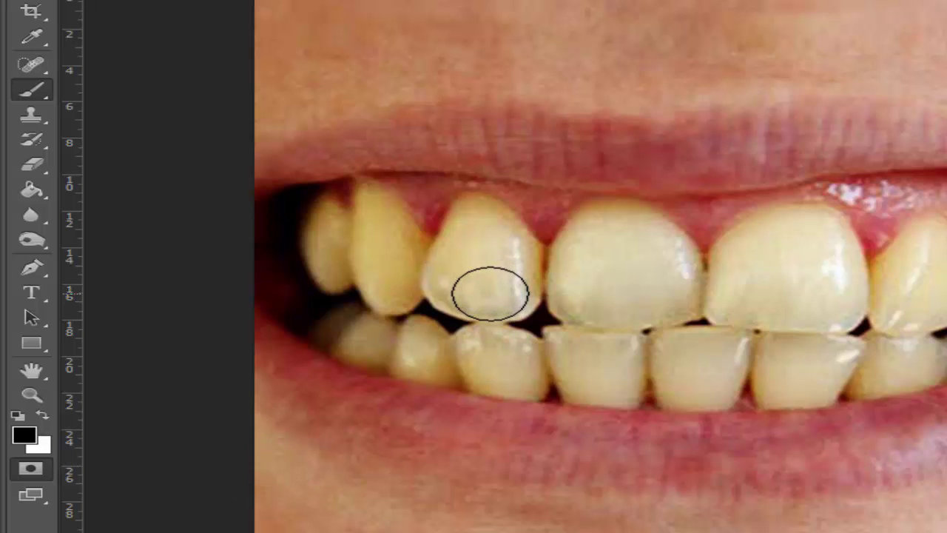
{"action": "left_click", "coordinate": [490, 283]}
{"action": "left_click_drag", "start_coordinate": [469, 267], "coordinate": [447, 258]}
{"action": "mouse_move", "coordinate": [341, 249]}
{"action": "left_mouse_down"}
{"action": "mouse_move", "coordinate": [354, 219]}
{"action": "mouse_move", "coordinate": [370, 247]}
{"action": "left_mouse_up"}
{"action": "mouse_move", "coordinate": [271, 242]}
{"action": "left_mouse_down"}
{"action": "mouse_move", "coordinate": [271, 265]}
{"action": "mouse_move", "coordinate": [273, 244]}
{"action": "mouse_move", "coordinate": [285, 254]}
{"action": "mouse_move", "coordinate": [306, 250]}
{"action": "mouse_move", "coordinate": [323, 224]}
{"action": "mouse_move", "coordinate": [324, 237]}
{"action": "mouse_move", "coordinate": [336, 229]}
{"action": "mouse_move", "coordinate": [360, 254]}
{"action": "mouse_move", "coordinate": [342, 261]}
{"action": "left_mouse_up"}
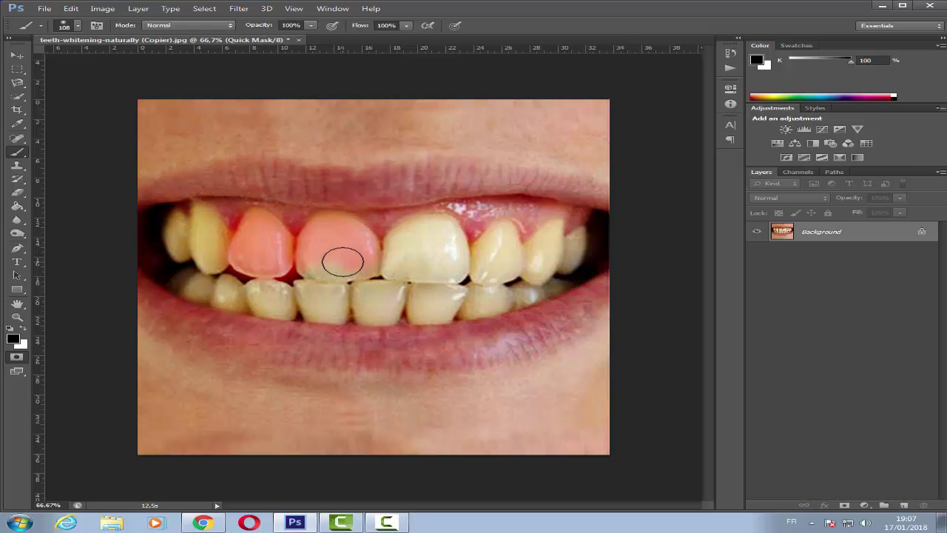
Finish masking the partly painted front tooth and brush over all the upper teeth in the image's right half
{"action": "scroll", "coordinate": [343, 261], "scroll_direction": "up", "scroll_amount": 3}
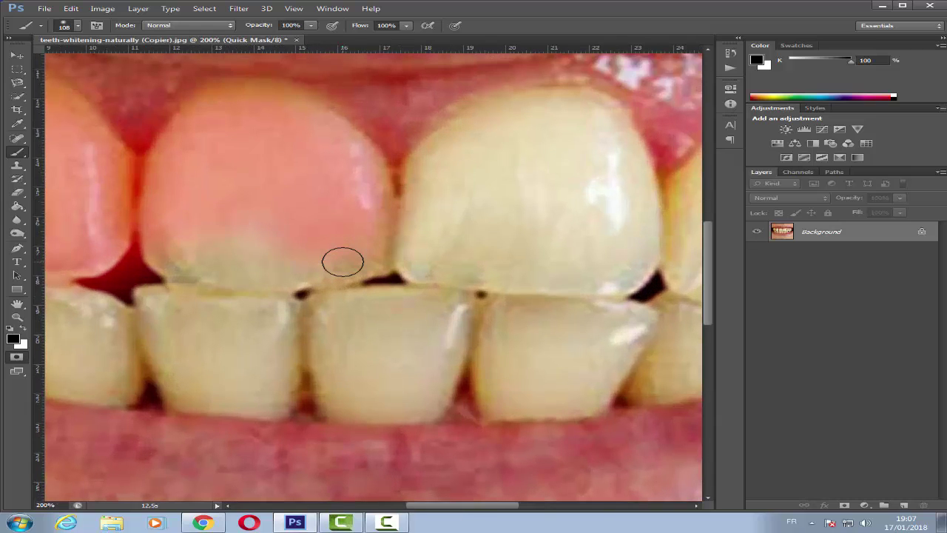
{"action": "left_click", "coordinate": [17, 317]}
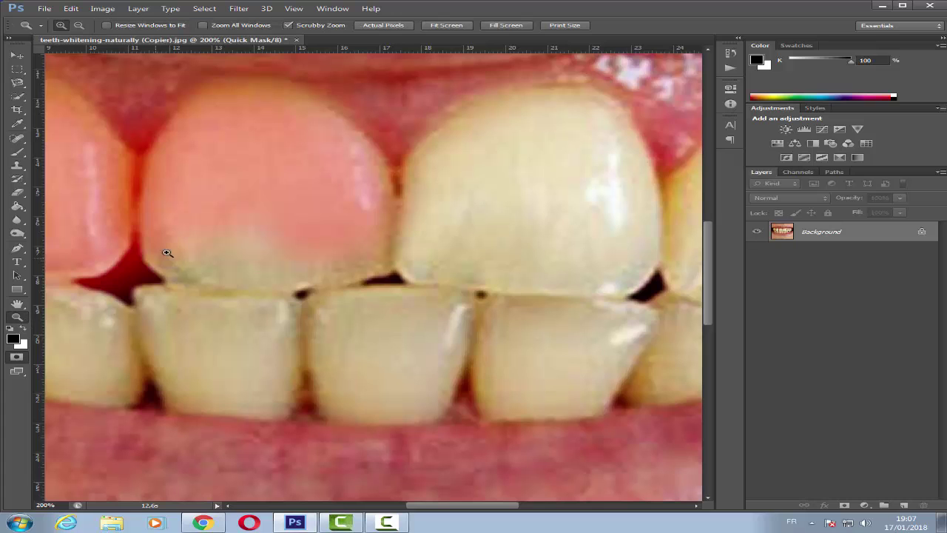
{"action": "left_click", "coordinate": [199, 244]}
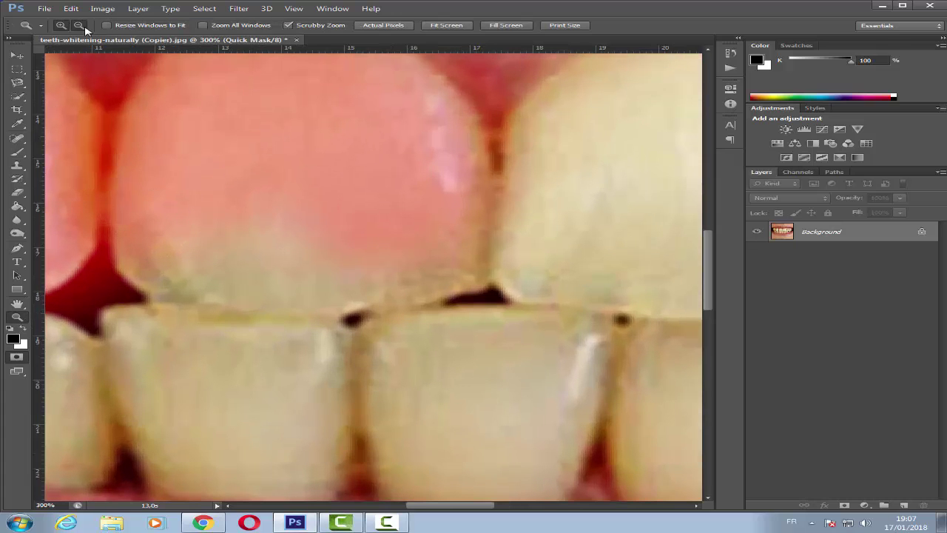
{"action": "left_click", "coordinate": [259, 211], "text": "alt"}
{"action": "left_click", "coordinate": [248, 212], "text": "alt"}
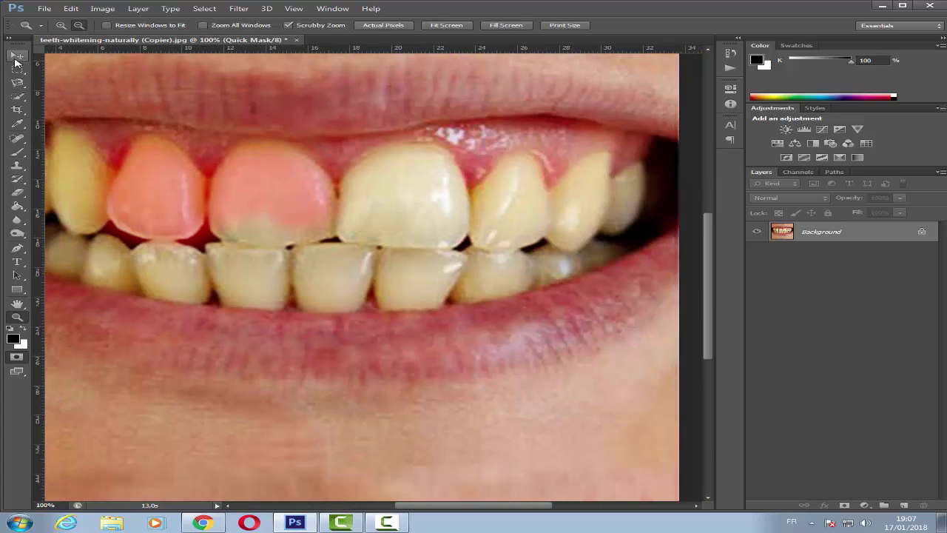
{"action": "left_click", "coordinate": [17, 151]}
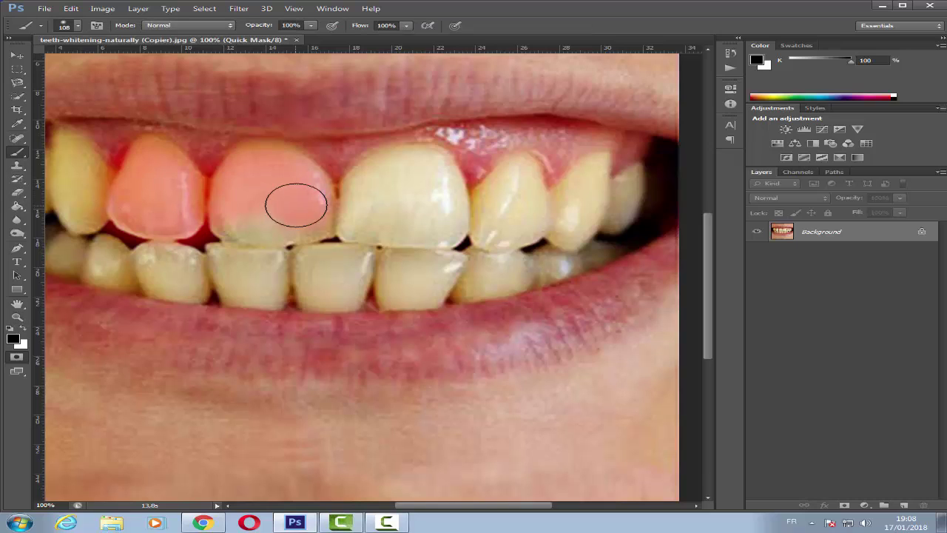
{"action": "mouse_move", "coordinate": [296, 205]}
{"action": "left_mouse_down"}
{"action": "mouse_move", "coordinate": [336, 215]}
{"action": "mouse_move", "coordinate": [252, 229]}
{"action": "mouse_move", "coordinate": [293, 224]}
{"action": "mouse_move", "coordinate": [377, 173]}
{"action": "mouse_move", "coordinate": [424, 167]}
{"action": "mouse_move", "coordinate": [446, 196]}
{"action": "mouse_move", "coordinate": [431, 232]}
{"action": "mouse_move", "coordinate": [393, 229]}
{"action": "mouse_move", "coordinate": [419, 211]}
{"action": "mouse_move", "coordinate": [495, 197]}
{"action": "mouse_move", "coordinate": [518, 172]}
{"action": "mouse_move", "coordinate": [531, 209]}
{"action": "mouse_move", "coordinate": [492, 233]}
{"action": "mouse_move", "coordinate": [554, 207]}
{"action": "mouse_move", "coordinate": [594, 174]}
{"action": "mouse_move", "coordinate": [573, 227]}
{"action": "mouse_move", "coordinate": [615, 191]}
{"action": "mouse_move", "coordinate": [594, 214]}
{"action": "left_mouse_up"}
Reduce the brush size to 35 px and paint the mask over the entire lower row of teeth
{"action": "left_click", "coordinate": [78, 26]}
{"action": "left_click_drag", "start_coordinate": [72, 58], "coordinate": [51, 59]}
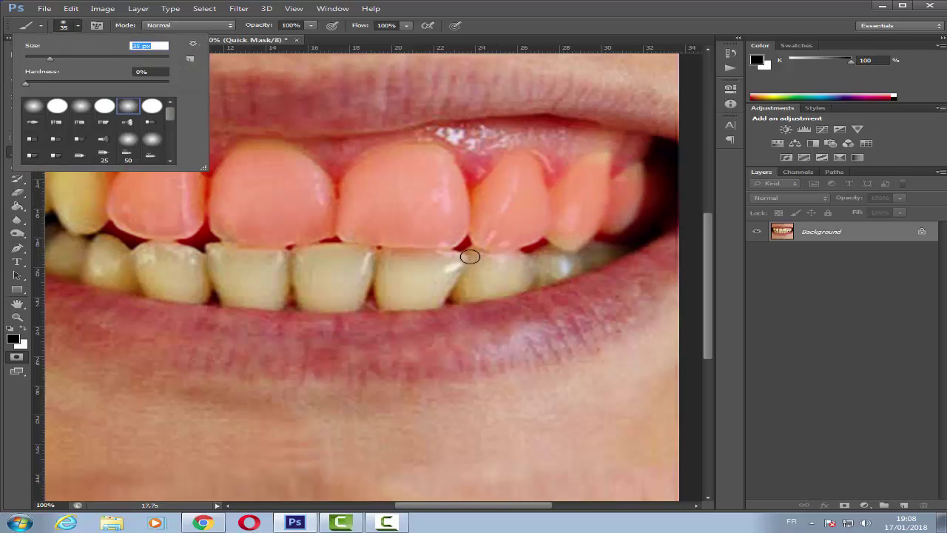
{"action": "mouse_move", "coordinate": [564, 269]}
{"action": "left_mouse_down"}
{"action": "mouse_move", "coordinate": [551, 263]}
{"action": "mouse_move", "coordinate": [588, 258]}
{"action": "mouse_move", "coordinate": [392, 305]}
{"action": "mouse_move", "coordinate": [376, 281]}
{"action": "mouse_move", "coordinate": [351, 304]}
{"action": "mouse_move", "coordinate": [259, 297]}
{"action": "mouse_move", "coordinate": [205, 279]}
{"action": "mouse_move", "coordinate": [159, 295]}
{"action": "left_mouse_up"}
{"action": "scroll", "coordinate": [159, 295], "scroll_direction": "left", "scroll_amount": 3}
{"action": "mouse_move", "coordinate": [417, 298]}
{"action": "left_mouse_down"}
{"action": "mouse_move", "coordinate": [240, 271]}
{"action": "mouse_move", "coordinate": [226, 246]}
{"action": "mouse_move", "coordinate": [271, 245]}
{"action": "mouse_move", "coordinate": [292, 259]}
{"action": "mouse_move", "coordinate": [334, 250]}
{"action": "mouse_move", "coordinate": [367, 280]}
{"action": "mouse_move", "coordinate": [332, 279]}
{"action": "mouse_move", "coordinate": [393, 252]}
{"action": "mouse_move", "coordinate": [503, 296]}
{"action": "mouse_move", "coordinate": [488, 254]}
{"action": "mouse_move", "coordinate": [540, 251]}
{"action": "mouse_move", "coordinate": [518, 276]}
{"action": "mouse_move", "coordinate": [381, 276]}
{"action": "left_mouse_up"}
{"action": "mouse_move", "coordinate": [441, 260]}
{"action": "left_mouse_down"}
{"action": "mouse_move", "coordinate": [421, 285]}
{"action": "mouse_move", "coordinate": [477, 286]}
{"action": "mouse_move", "coordinate": [481, 276]}
{"action": "mouse_move", "coordinate": [459, 259]}
{"action": "mouse_move", "coordinate": [472, 271]}
{"action": "mouse_move", "coordinate": [538, 269]}
{"action": "mouse_move", "coordinate": [524, 278]}
{"action": "mouse_move", "coordinate": [542, 254]}
{"action": "mouse_move", "coordinate": [514, 252]}
{"action": "mouse_move", "coordinate": [558, 265]}
{"action": "mouse_move", "coordinate": [606, 249]}
{"action": "mouse_move", "coordinate": [599, 221]}
{"action": "mouse_move", "coordinate": [634, 164]}
{"action": "mouse_move", "coordinate": [657, 208]}
{"action": "mouse_move", "coordinate": [652, 220]}
{"action": "mouse_move", "coordinate": [659, 180]}
{"action": "left_mouse_up"}
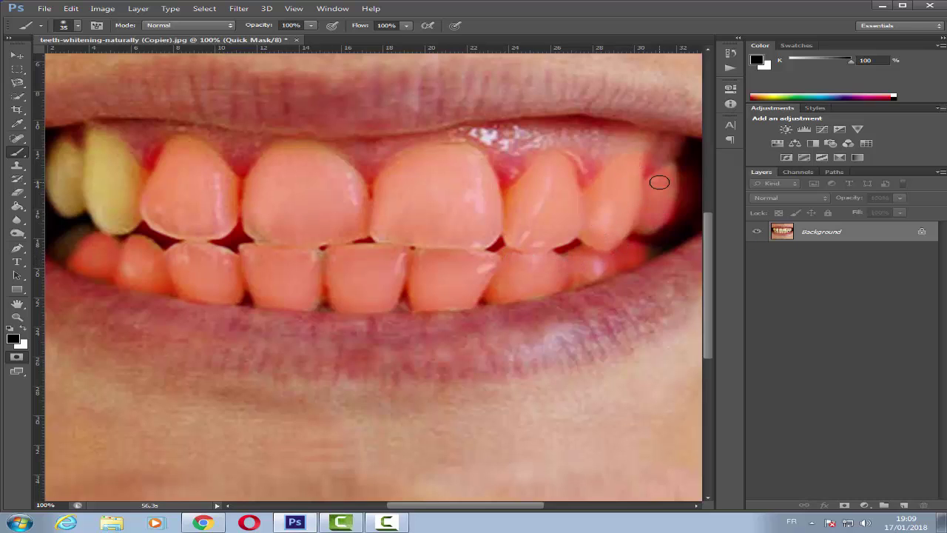
Paint the mask over the two remaining unmasked upper teeth at the left corner of the mouth
{"action": "scroll", "coordinate": [618, 242], "scroll_direction": "left", "scroll_amount": 3}
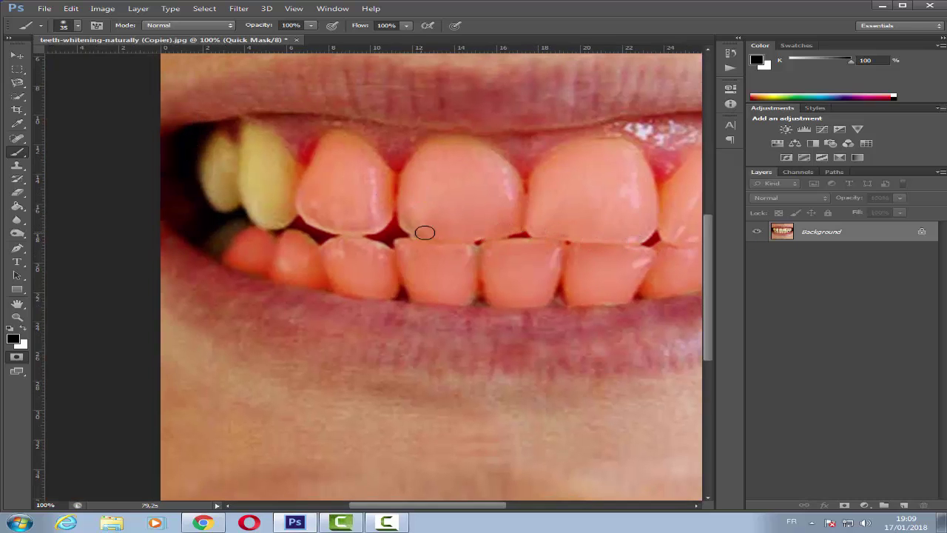
{"action": "mouse_move", "coordinate": [391, 226]}
{"action": "left_mouse_down"}
{"action": "mouse_move", "coordinate": [474, 226]}
{"action": "mouse_move", "coordinate": [360, 217]}
{"action": "mouse_move", "coordinate": [375, 199]}
{"action": "mouse_move", "coordinate": [388, 143]}
{"action": "mouse_move", "coordinate": [359, 131]}
{"action": "mouse_move", "coordinate": [356, 200]}
{"action": "left_mouse_up"}
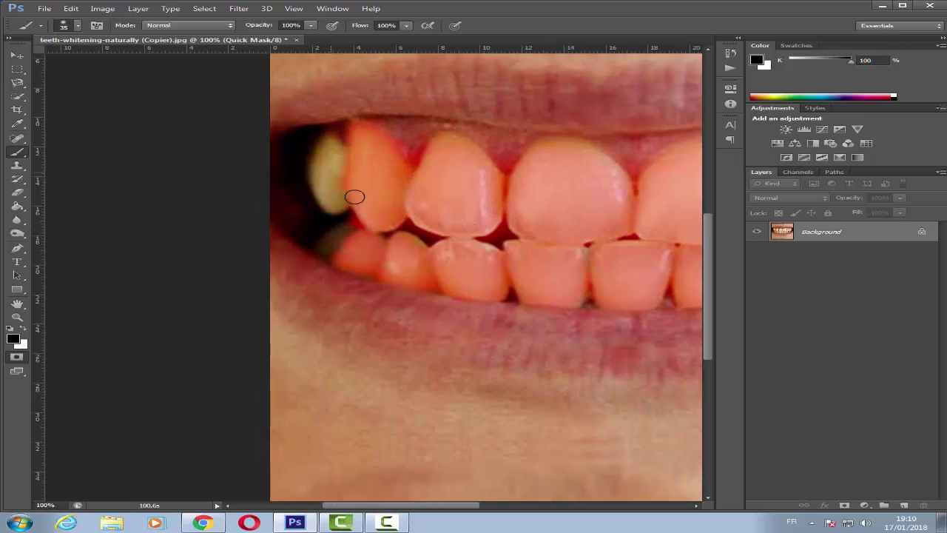
{"action": "scroll", "coordinate": [355, 200], "scroll_direction": "left", "scroll_amount": 2}
{"action": "mouse_move", "coordinate": [415, 208]}
{"action": "left_mouse_down"}
{"action": "mouse_move", "coordinate": [402, 200]}
{"action": "mouse_move", "coordinate": [402, 153]}
{"action": "left_mouse_up"}
Exit Quick Mask mode and invert the selection so that only the teeth are selected
{"action": "key", "text": "ctrl+minus"}
{"action": "key", "text": "ctrl+minus"}
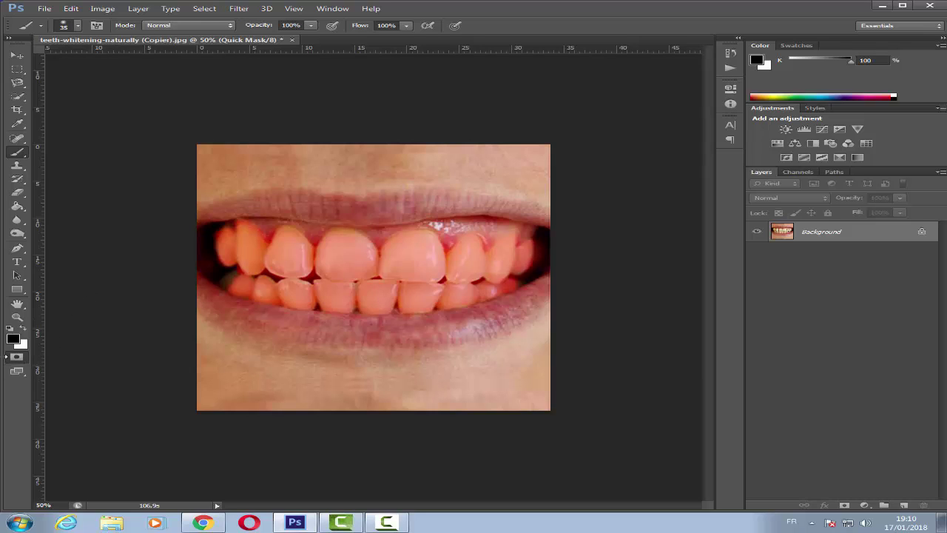
{"action": "left_click", "coordinate": [17, 358]}
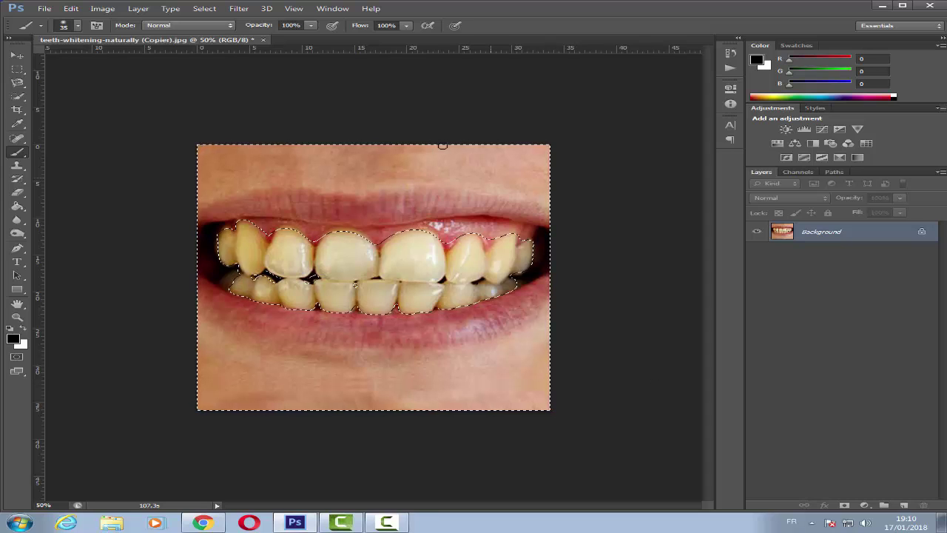
{"action": "left_click", "coordinate": [213, 8]}
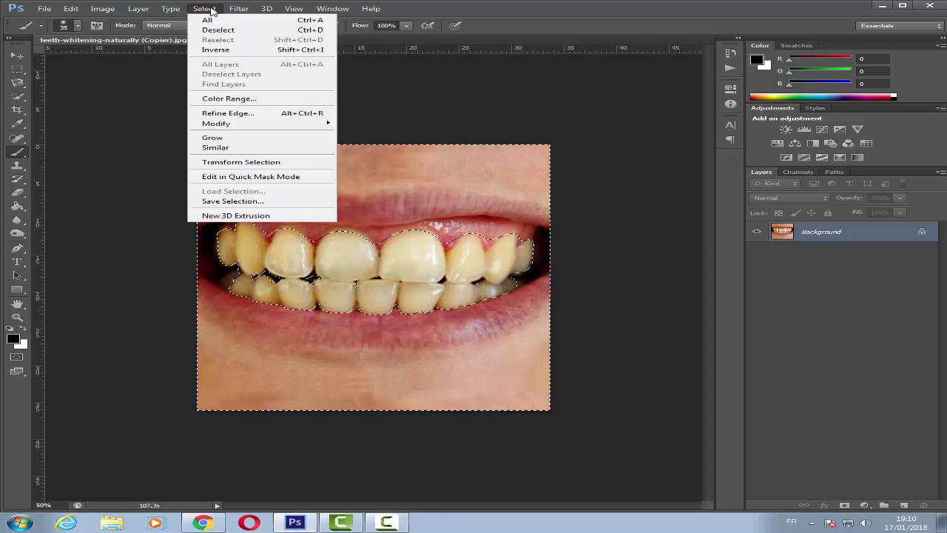
{"action": "left_click", "coordinate": [227, 50]}
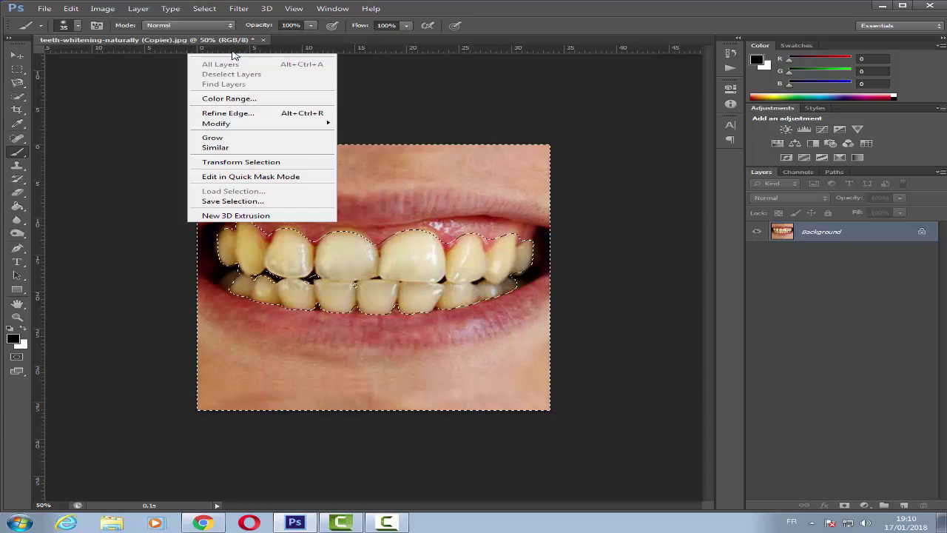
Add a Hue/Saturation adjustment layer masked to the selected teeth
{"action": "left_click", "coordinate": [863, 505]}
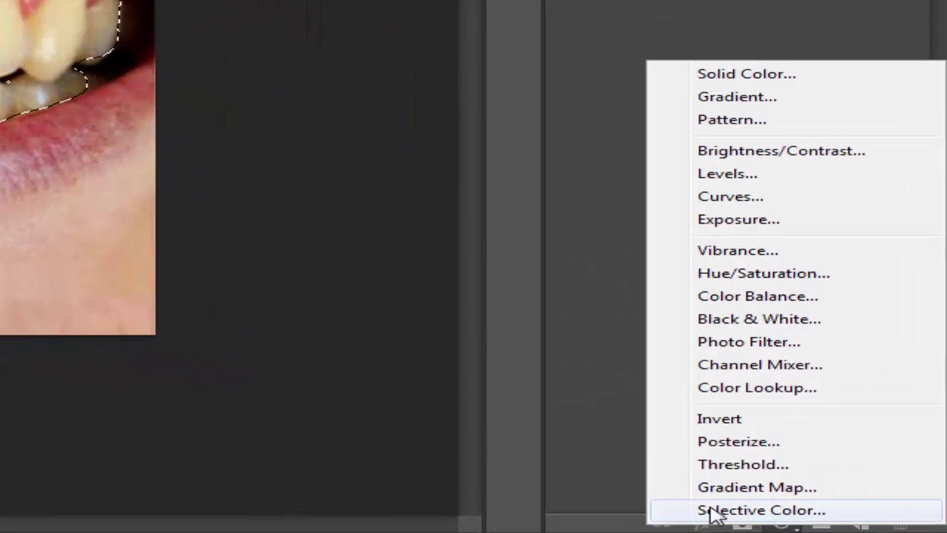
{"action": "left_click", "coordinate": [644, 478]}
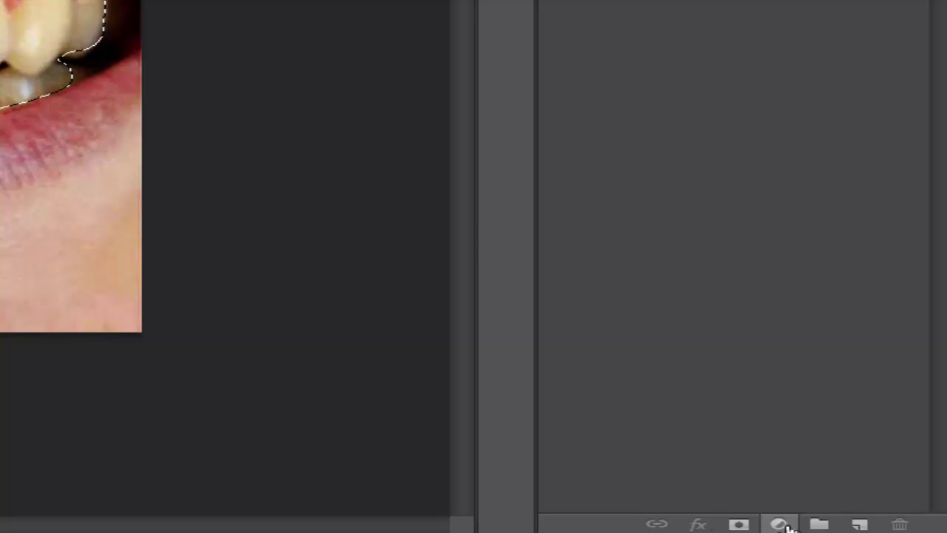
{"action": "left_click", "coordinate": [784, 525]}
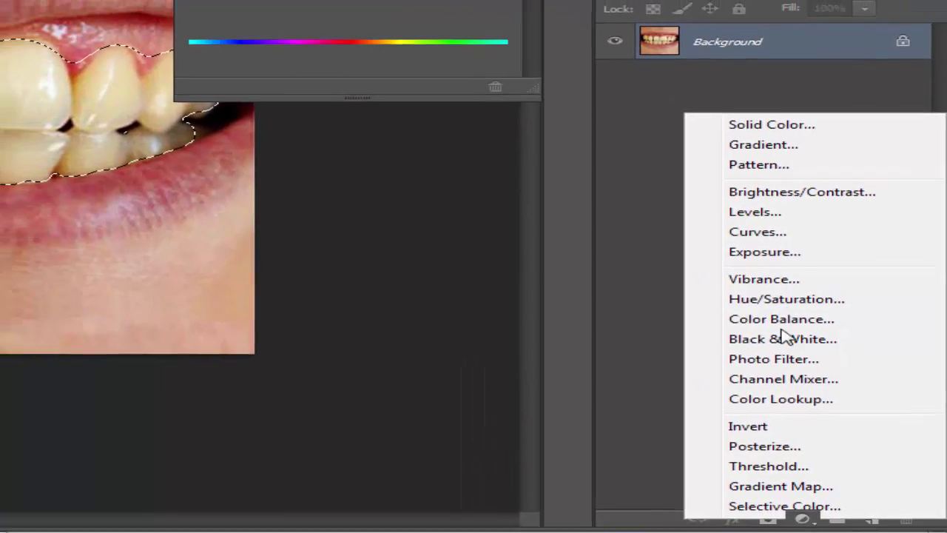
{"action": "left_click", "coordinate": [779, 290]}
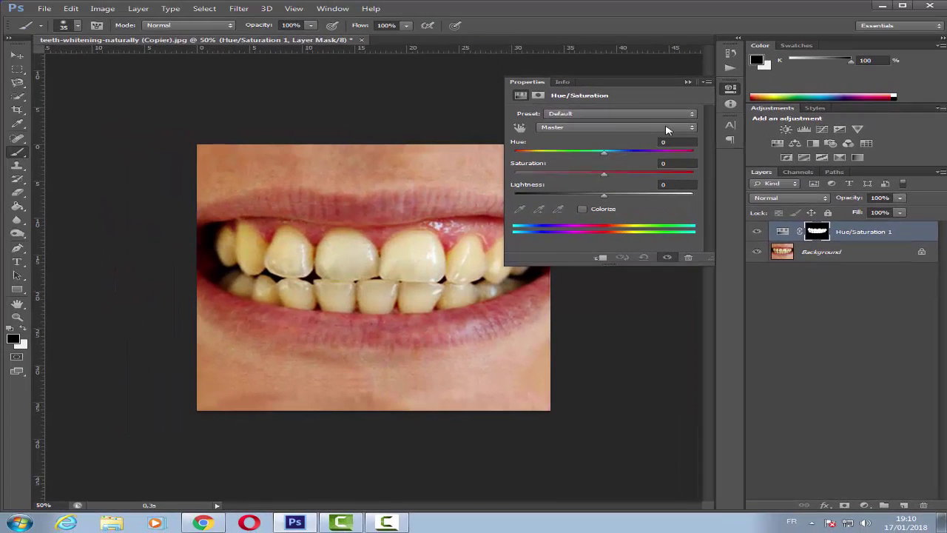
Set the Yellows range to Saturation -71 and Lightness +34 in the Hue/Saturation adjustment, then close its properties
{"action": "left_click", "coordinate": [666, 129]}
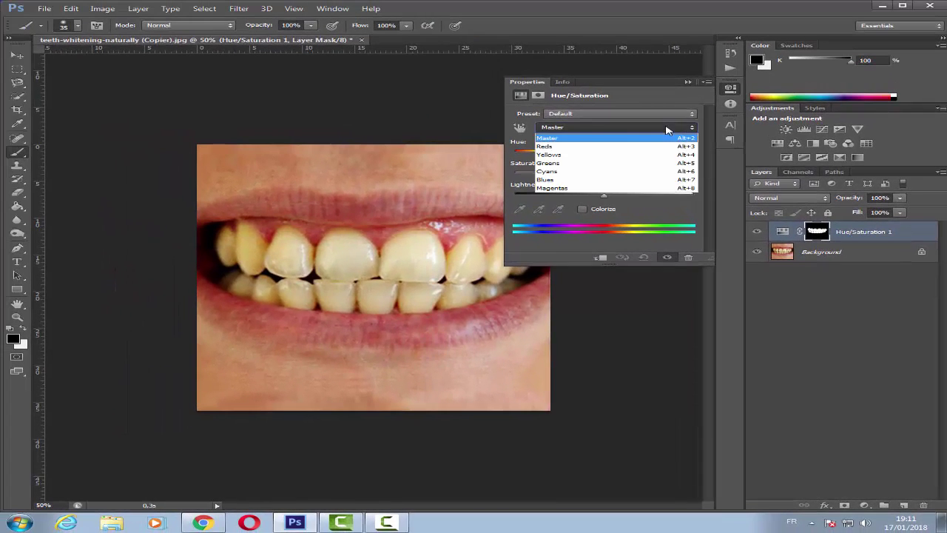
{"action": "left_click", "coordinate": [608, 156]}
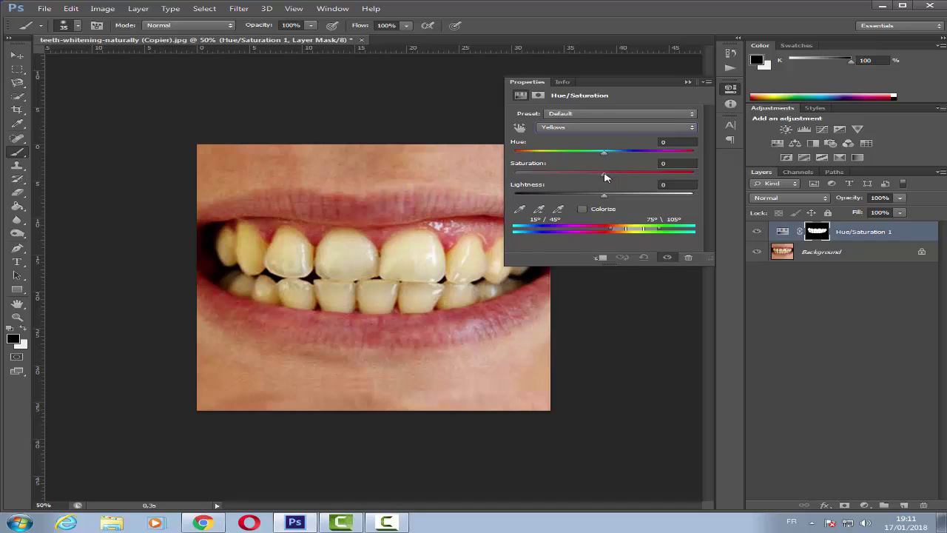
{"action": "left_click_drag", "start_coordinate": [600, 178], "coordinate": [535, 177]}
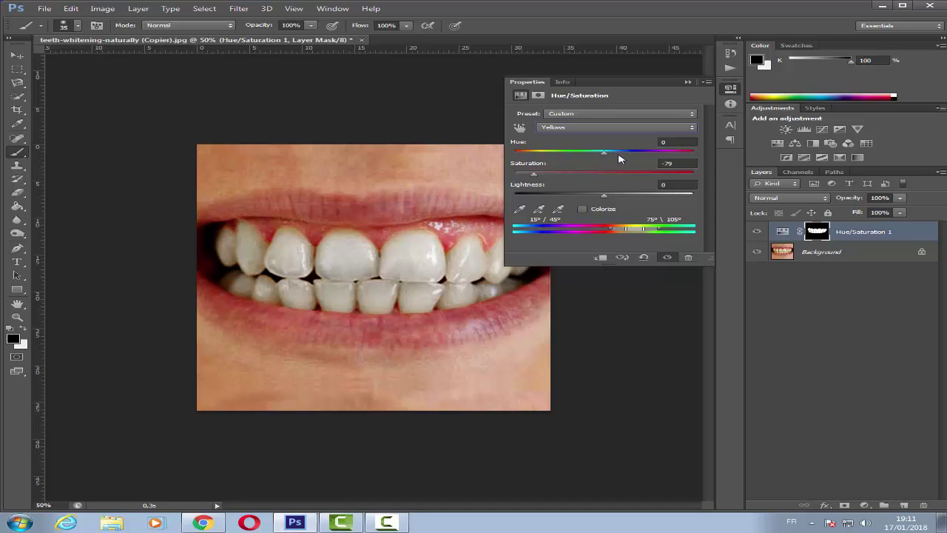
{"action": "mouse_move", "coordinate": [537, 178]}
{"action": "left_mouse_down"}
{"action": "mouse_move", "coordinate": [567, 180]}
{"action": "mouse_move", "coordinate": [537, 180]}
{"action": "mouse_move", "coordinate": [553, 181]}
{"action": "left_mouse_up"}
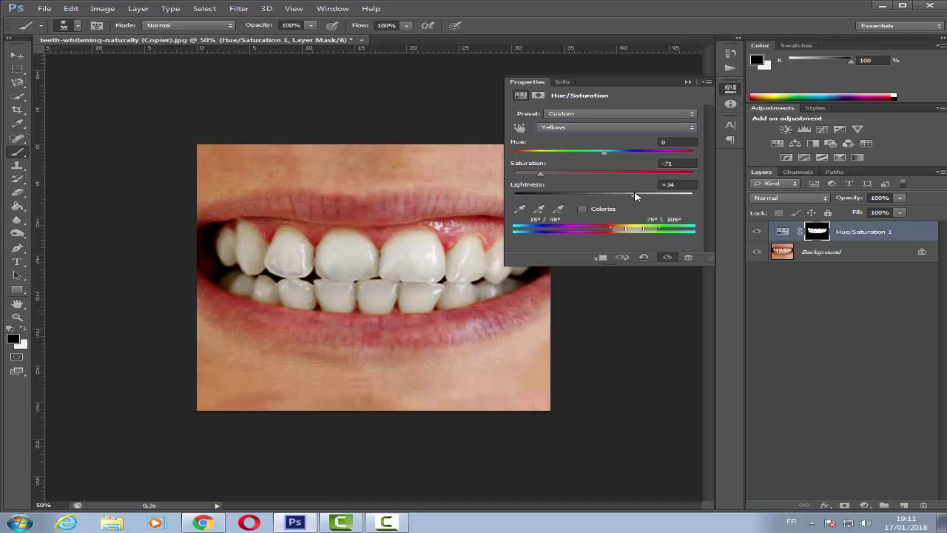
{"action": "left_click", "coordinate": [688, 83]}
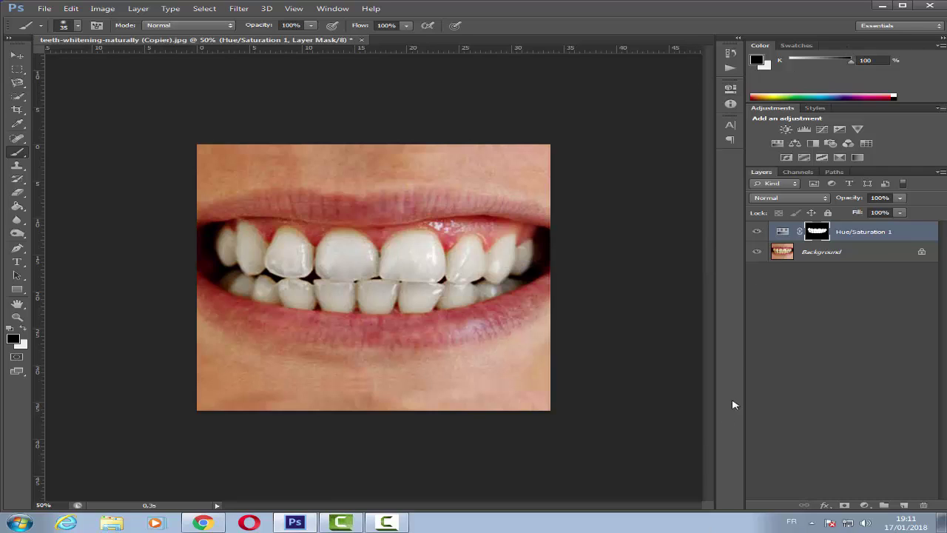
Hide and show the Hue/Saturation adjustment layer again to compare the teeth before and after whitening
{"action": "left_click", "coordinate": [756, 232]}
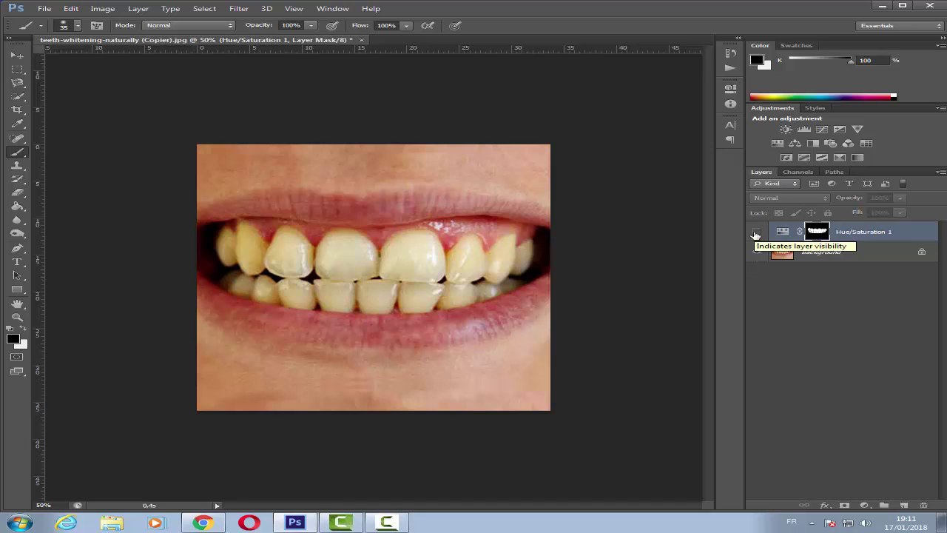
{"action": "left_click", "coordinate": [756, 234]}
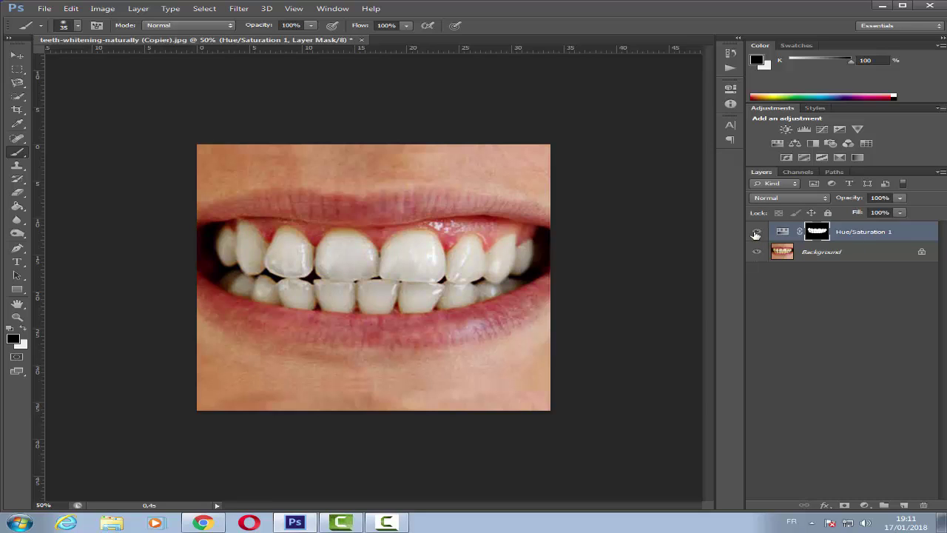